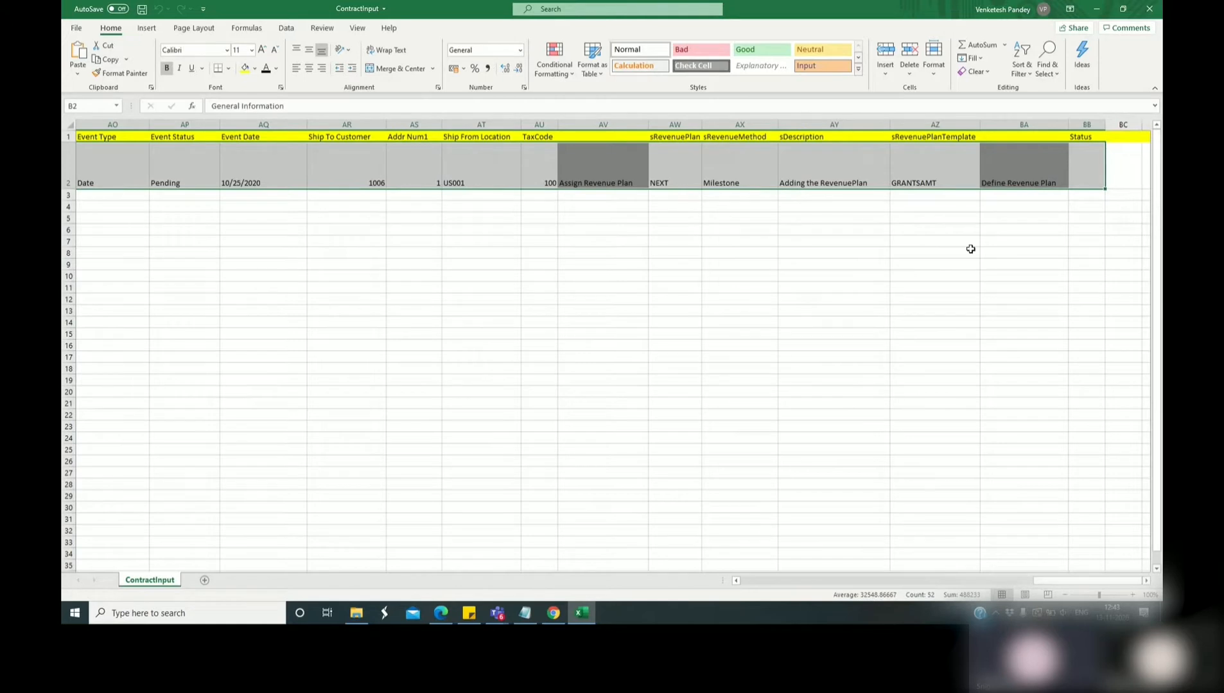
# Step: Examine the Status column at the end of the ContractInput sheet
pyautogui.click(1100, 244)
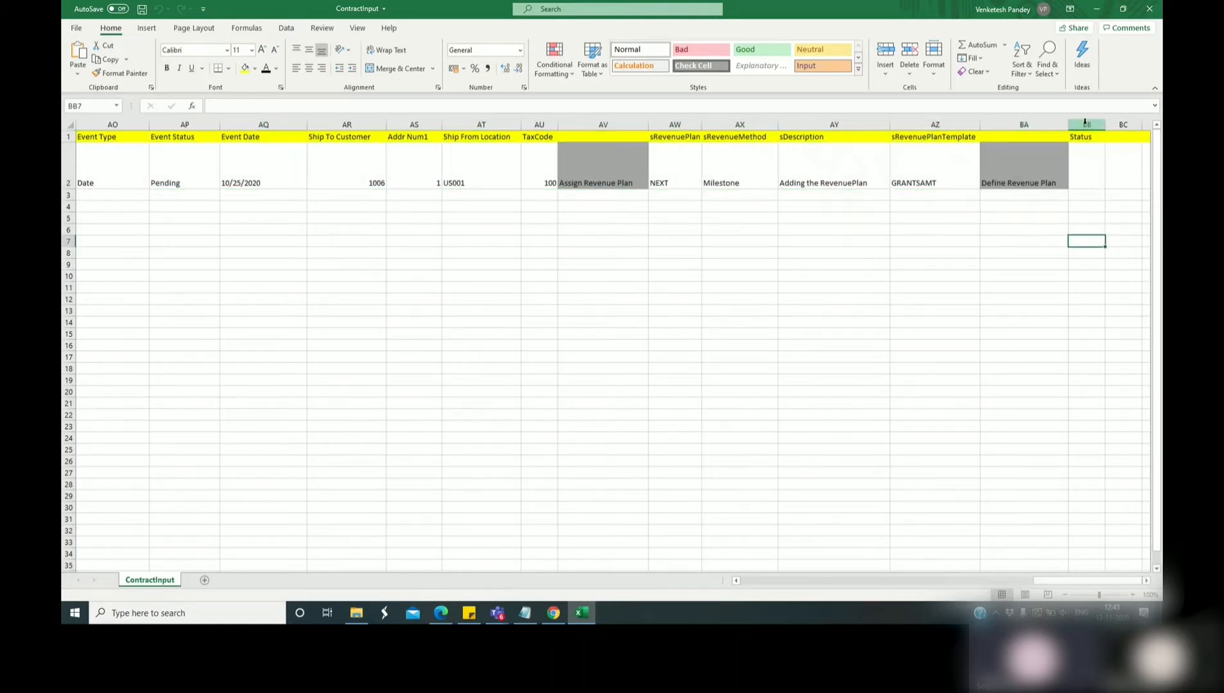
pyautogui.moveTo(1086, 124); pyautogui.dragTo(1089, 217)
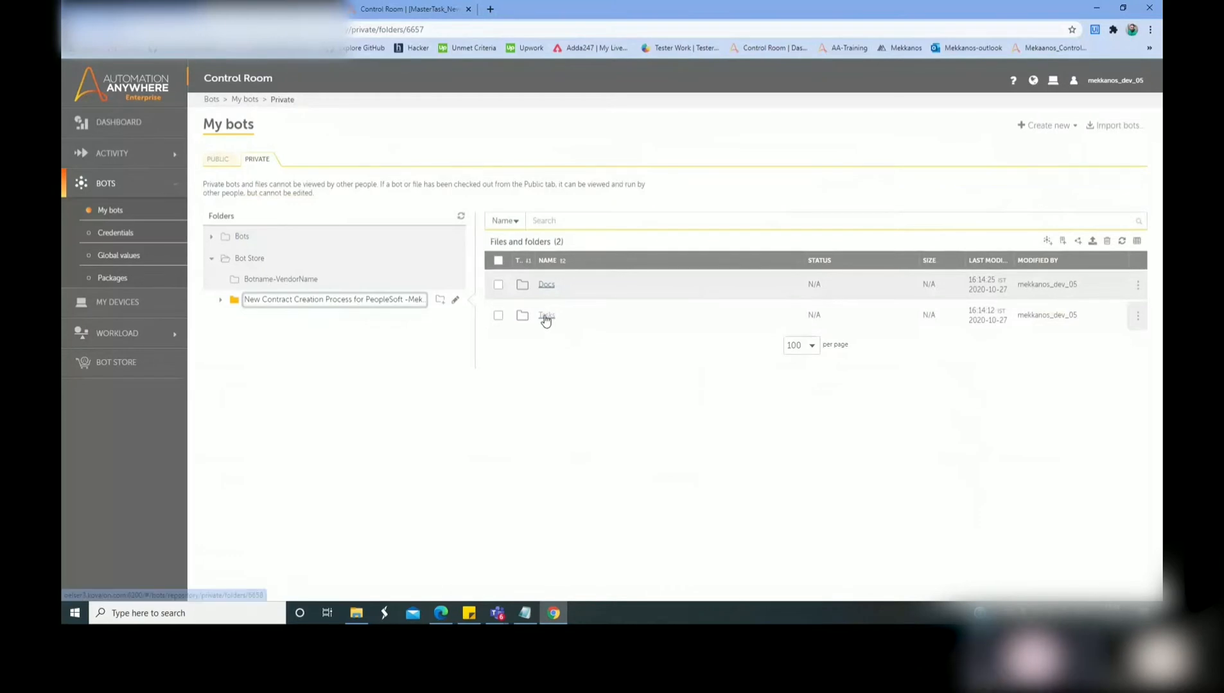
# Step: Switch to Control Room and run the MasterTask_NewContractCreation bot from the Tasks folder of the PeopleSoft contract creation project
pyautogui.click(546, 318)
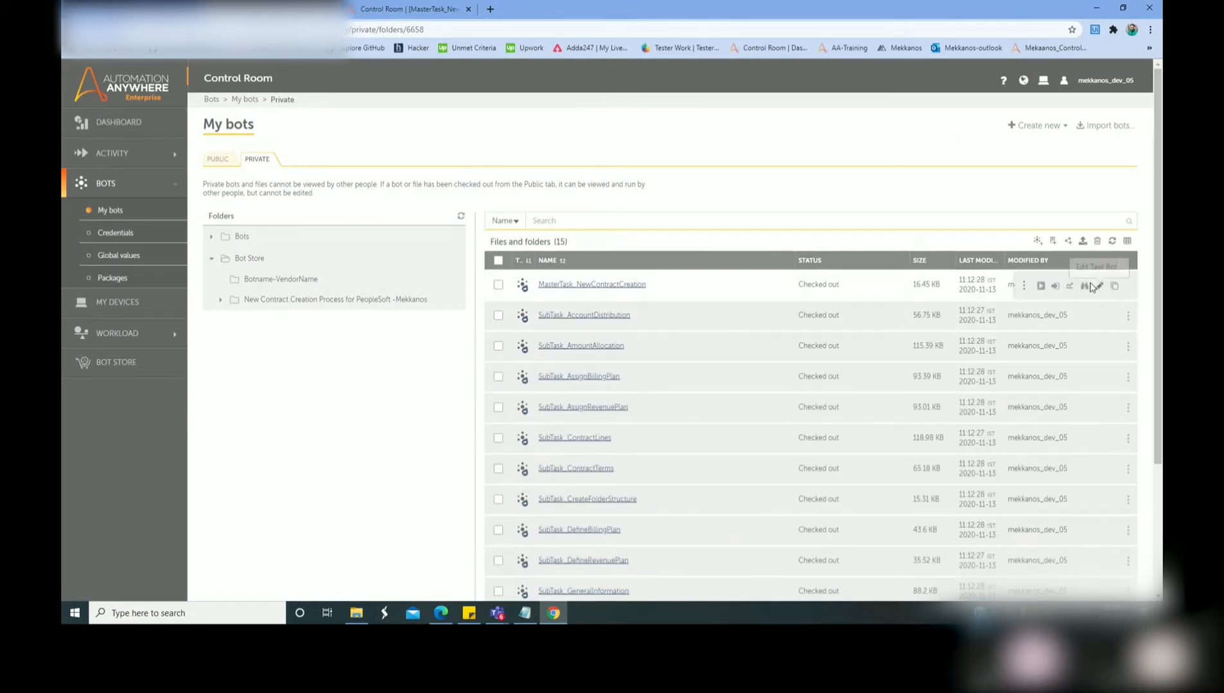
pyautogui.click(1041, 286)
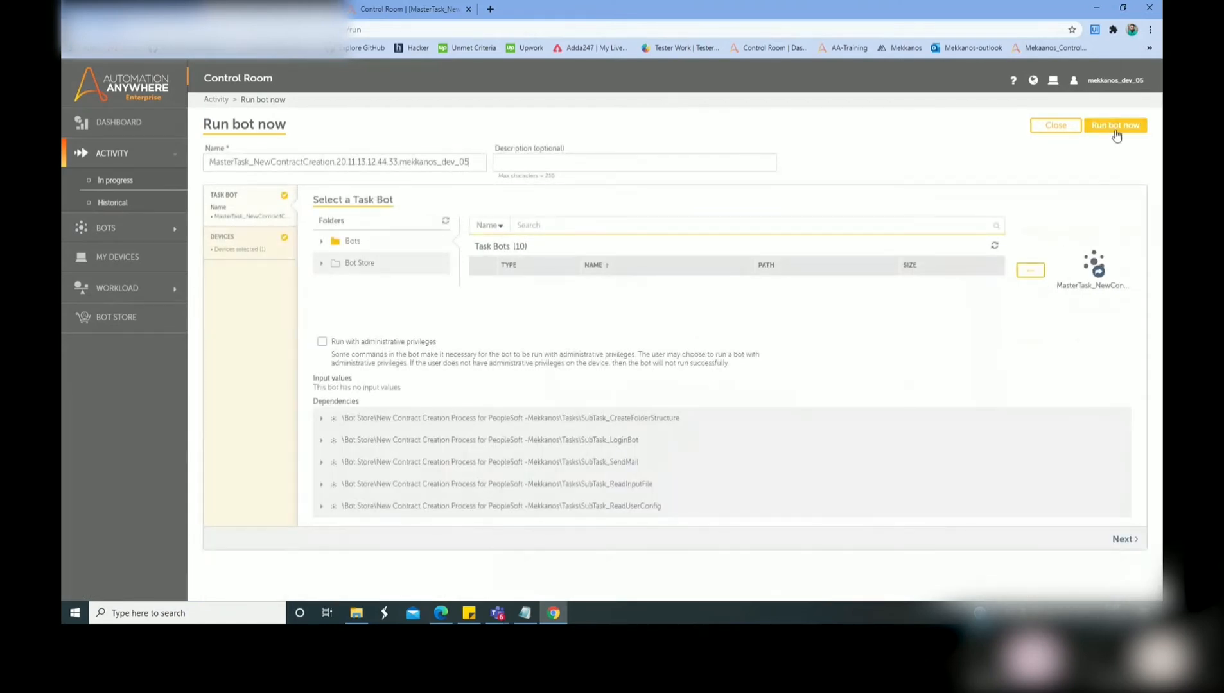
pyautogui.click(1115, 128)
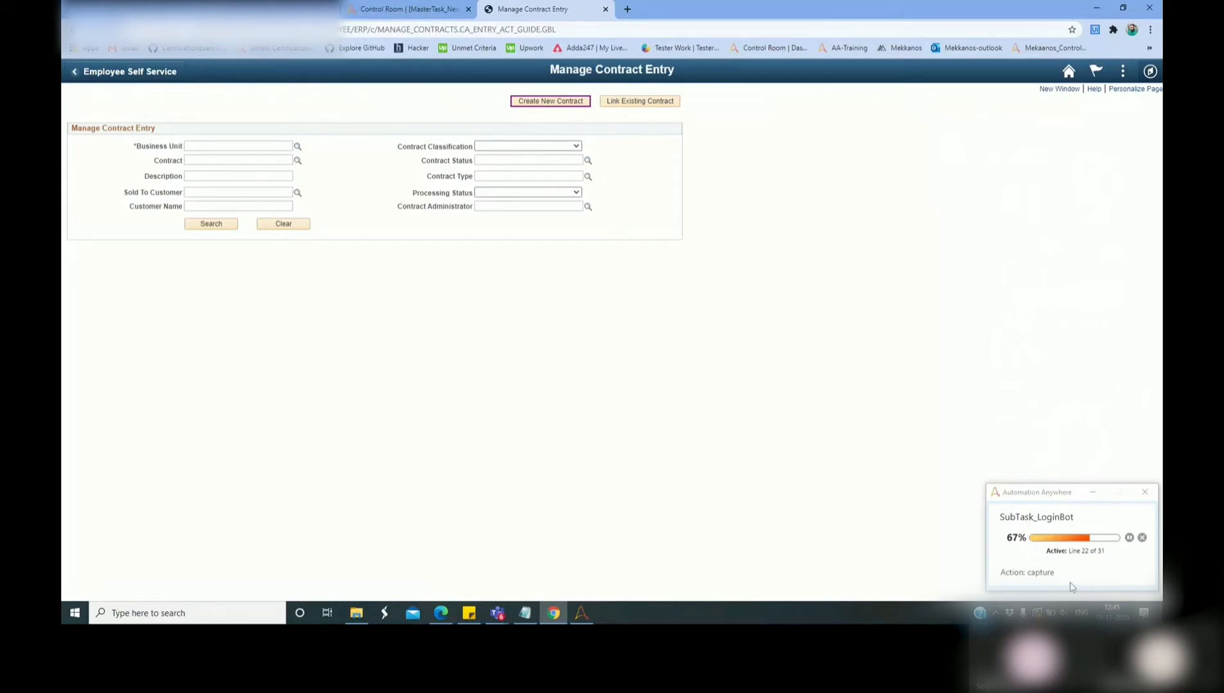
# Step: Create a new contract with the description "Asset build contract", then save and complete its Contract General Information task
pyautogui.click(553, 106)
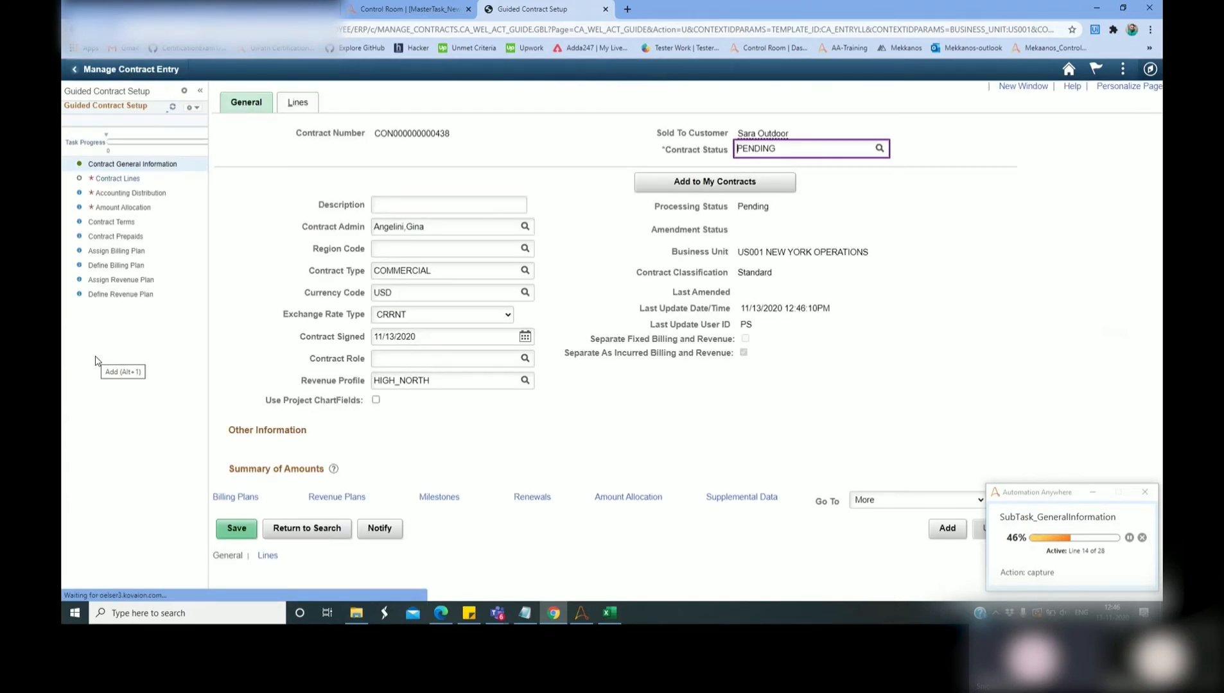
pyautogui.write('Asset build contract')
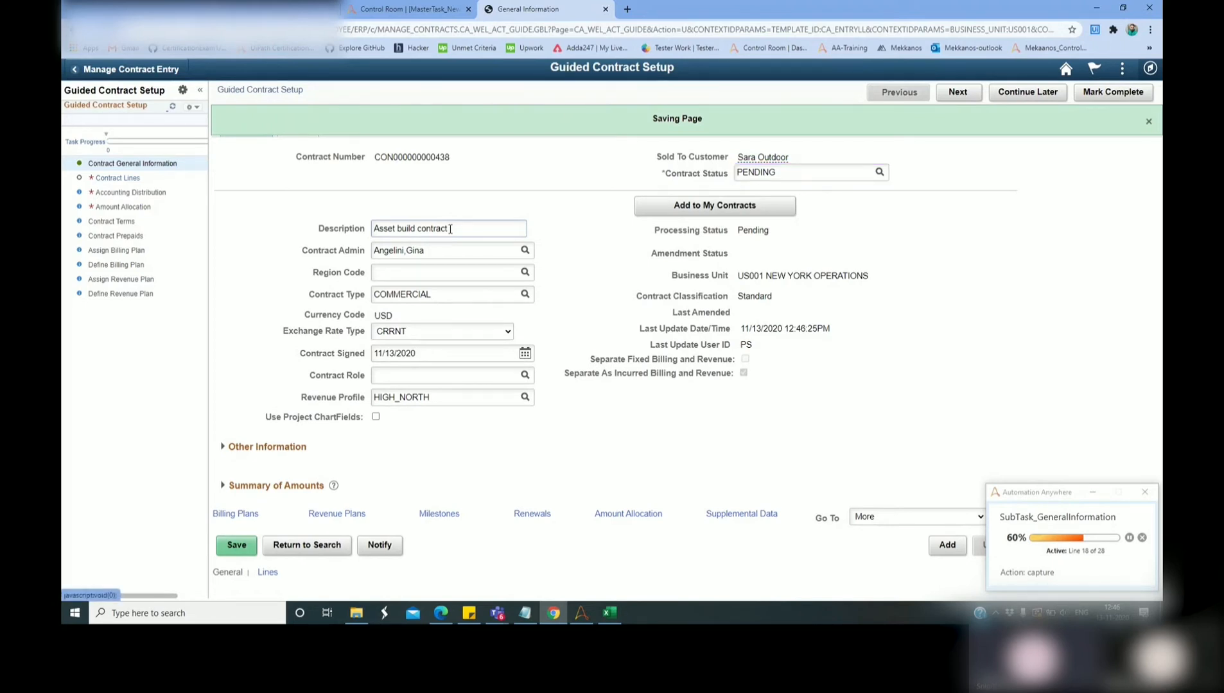
pyautogui.click(237, 545)
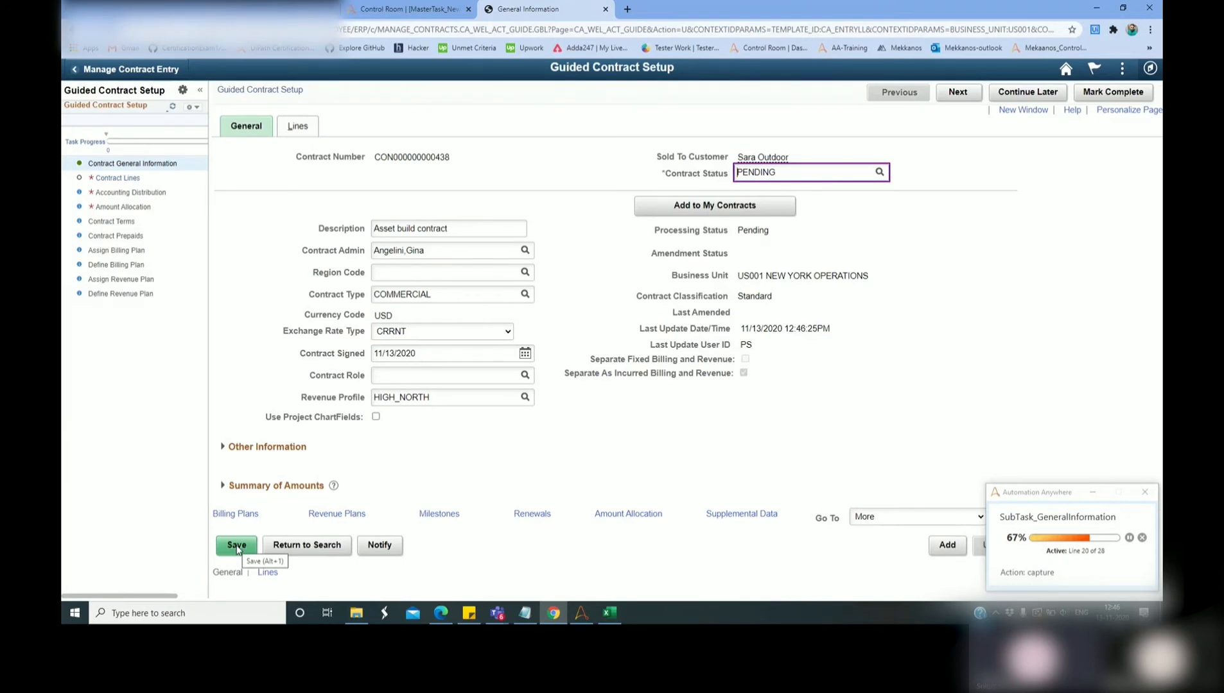
pyautogui.click(1112, 93)
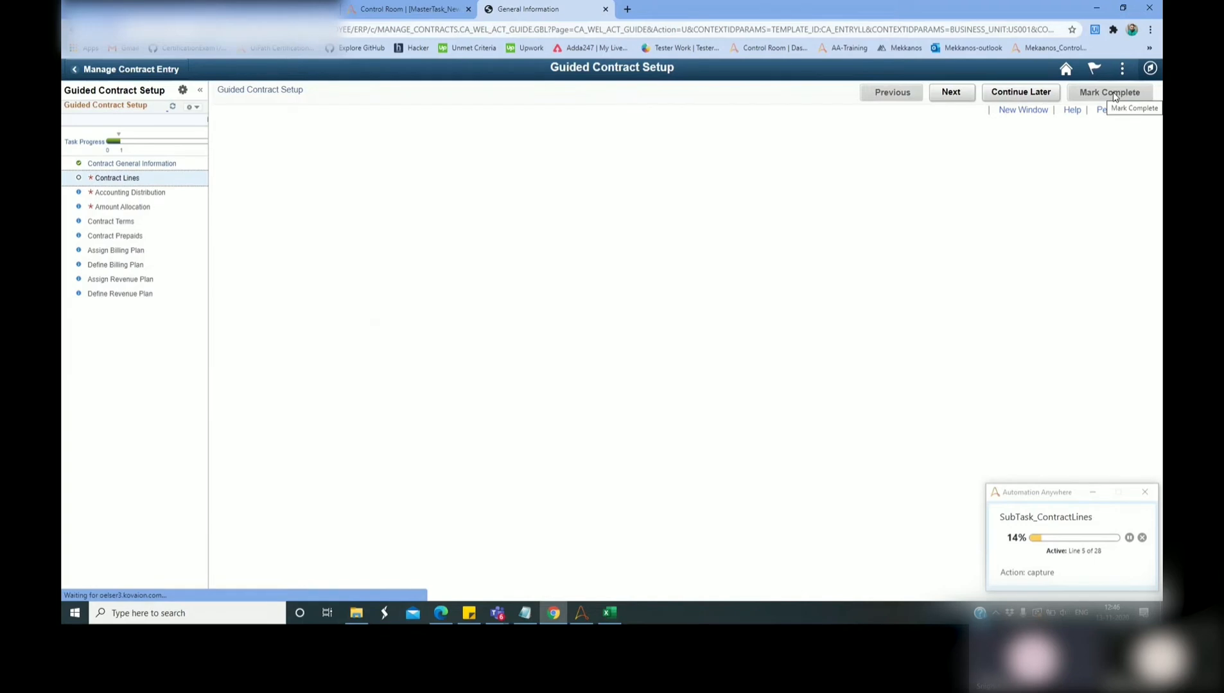
# Step: Search for contract line product 15040, "LI-50B Rechargeable Lithium", with price type Amount and physical nature Goods
pyautogui.click(470, 205)
pyautogui.click(420, 223)
pyautogui.write('15040')
pyautogui.click(421, 246)
pyautogui.write('LI-50B Rechargeable Lithium-Io')
pyautogui.press('Tab')
pyautogui.press('a')
pyautogui.press('Tab')
pyautogui.press('g')
pyautogui.click(413, 312)
# Step: Add the selected product to the contract lines, then save and complete the Contract Lines task
pyautogui.click(290, 567)
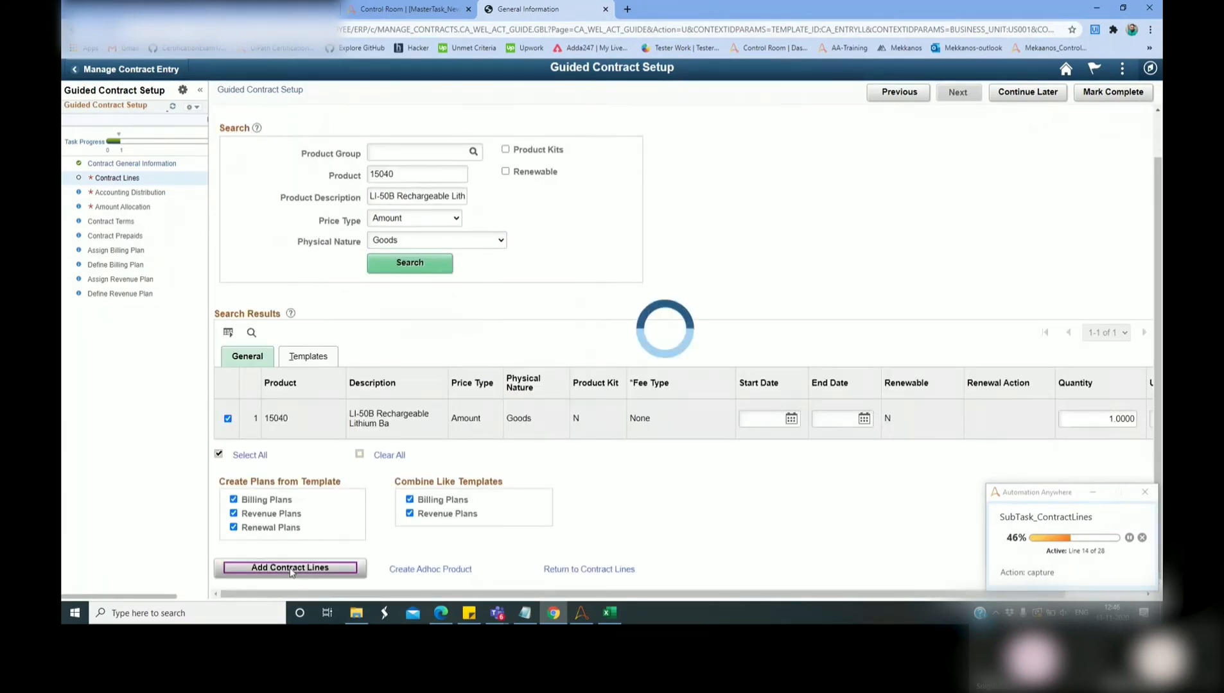
pyautogui.click(236, 394)
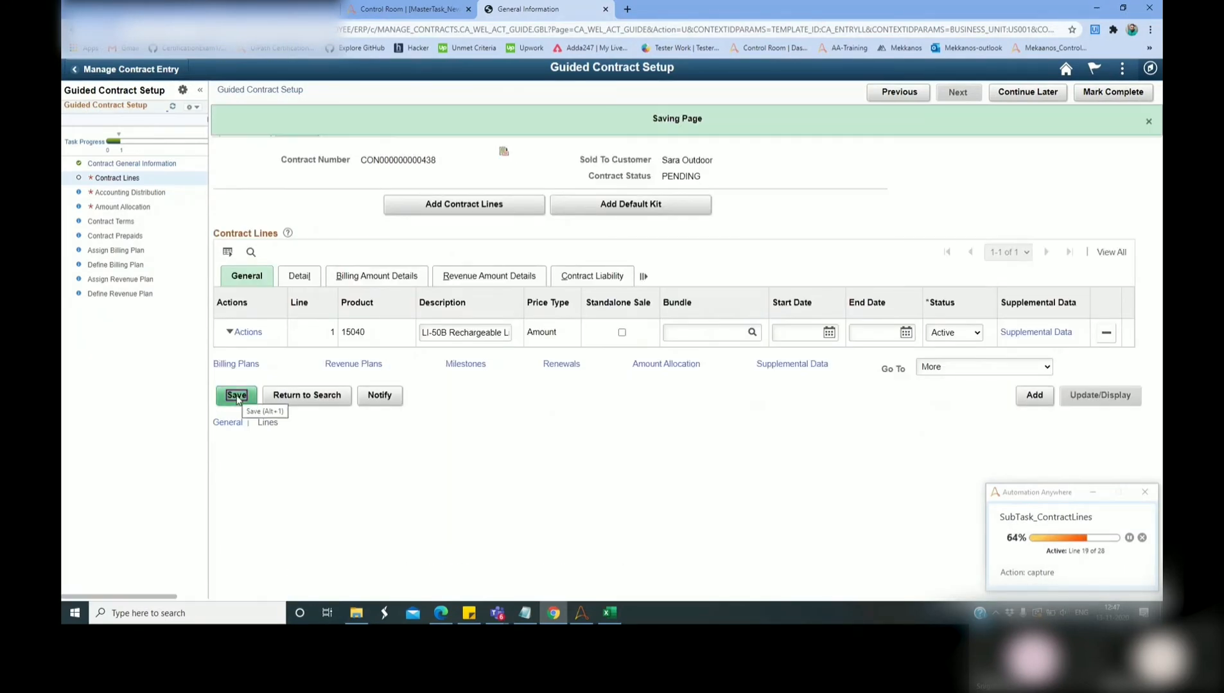
pyautogui.click(1113, 94)
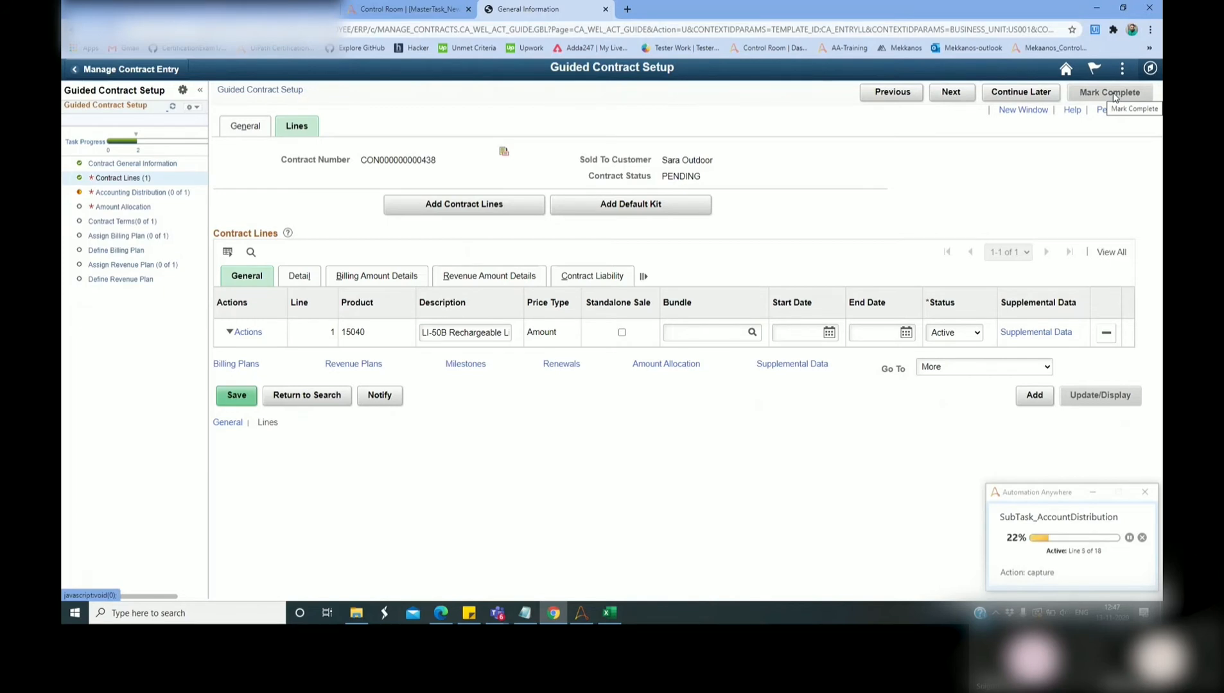
# Step: Set the Accounting Distribution revenue code to REV-PROD and account to 400000, then save and complete the task
pyautogui.click(165, 193)
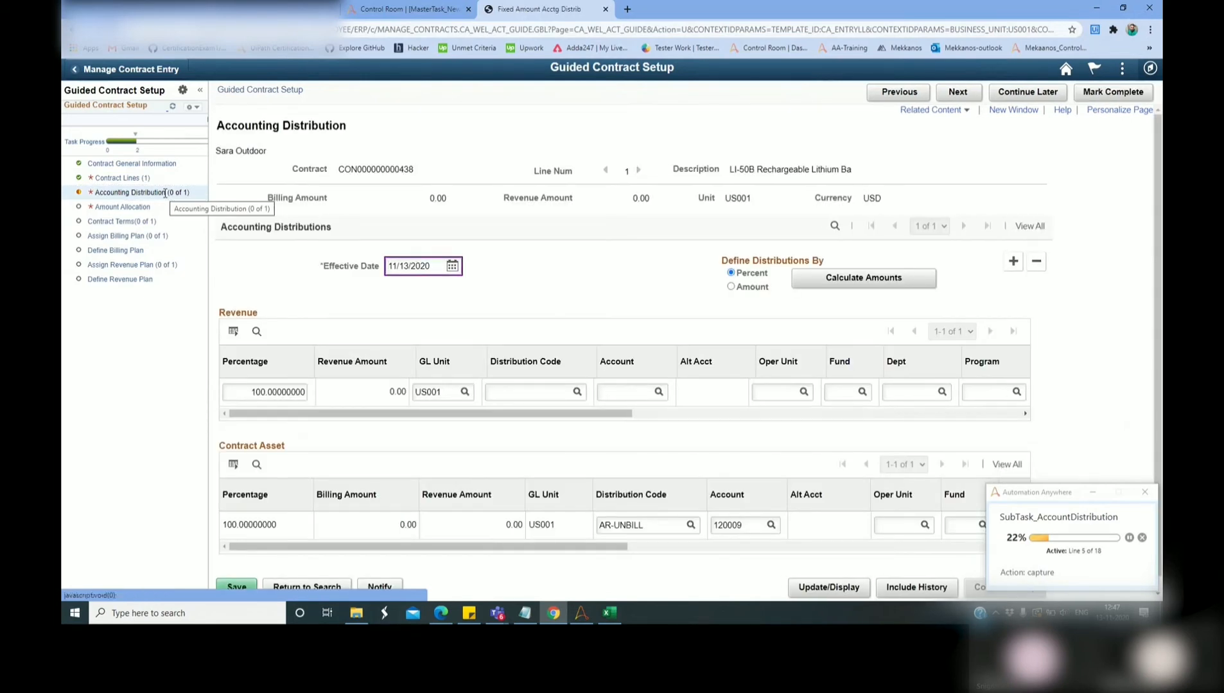
pyautogui.click(537, 379)
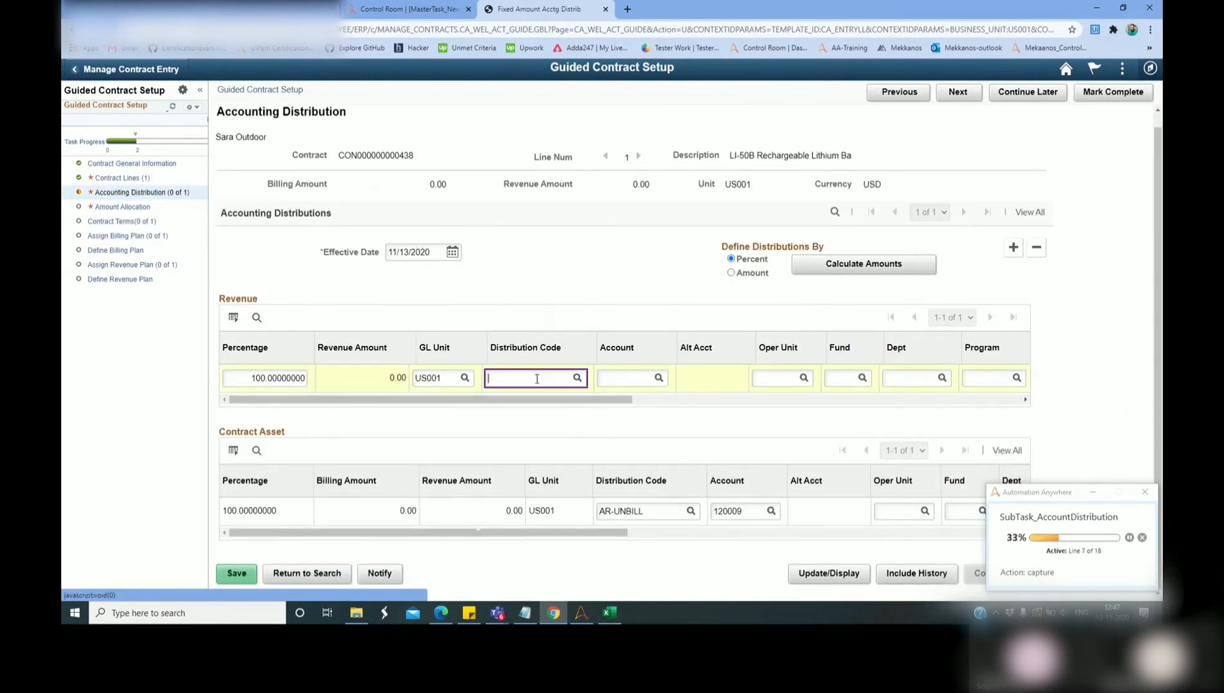
pyautogui.write('REV-PROD')
pyautogui.press('Tab')
pyautogui.write('400000')
pyautogui.click(237, 575)
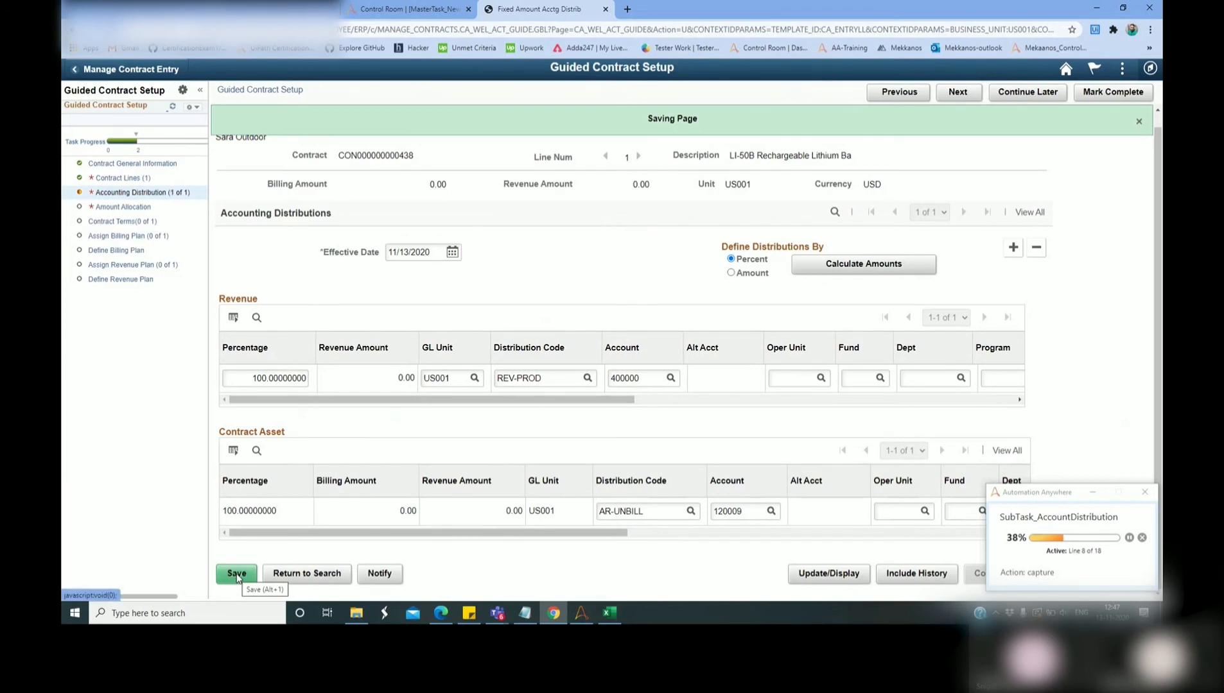
pyautogui.click(1113, 93)
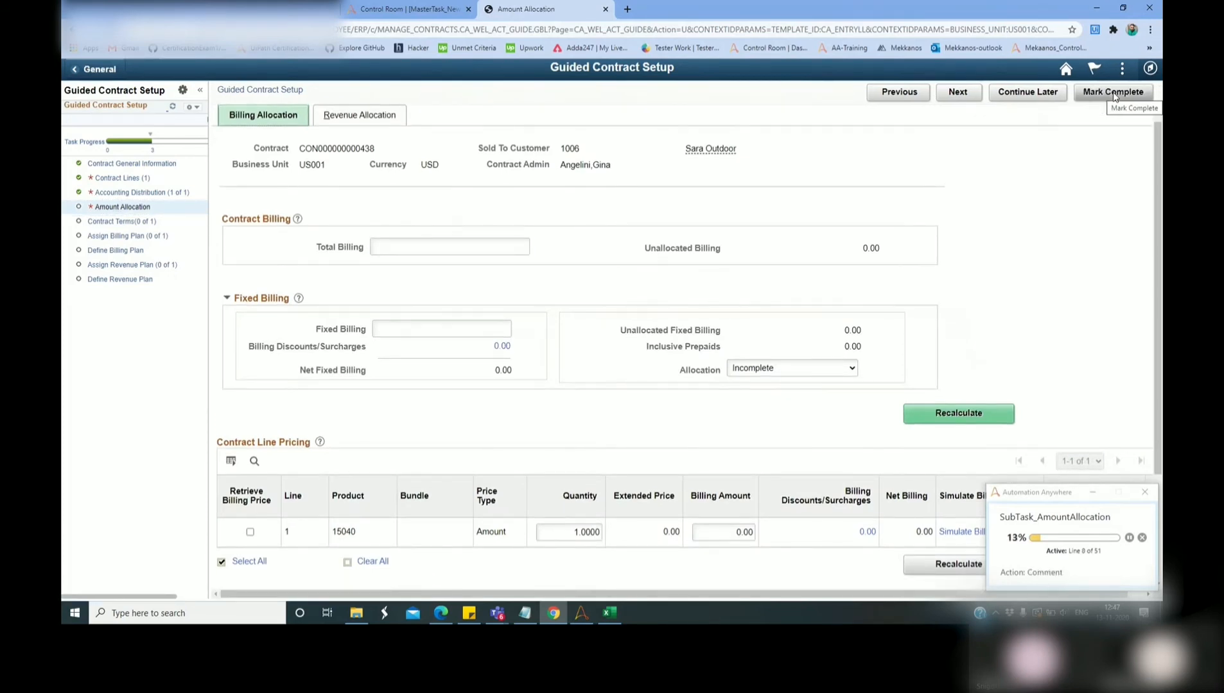
# Step: Under Amount Allocation, set fixed billing to 2000 and give the contract line a quantity of 2 and a billing amount of 2000
pyautogui.write('2000')
pyautogui.click(569, 389)
pyautogui.hotkey('ctrl', 'a')
pyautogui.write('2')
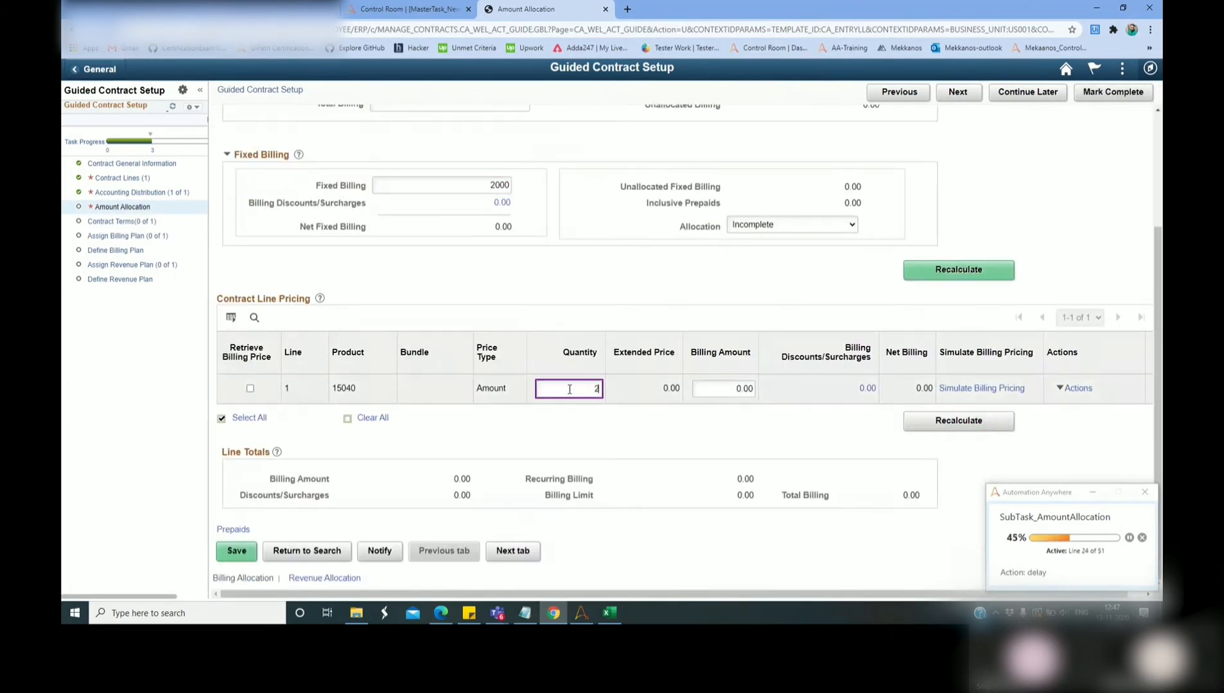
pyautogui.click(724, 389)
pyautogui.hotkey('ctrl', 'a')
pyautogui.write('2000')
pyautogui.press('Return')
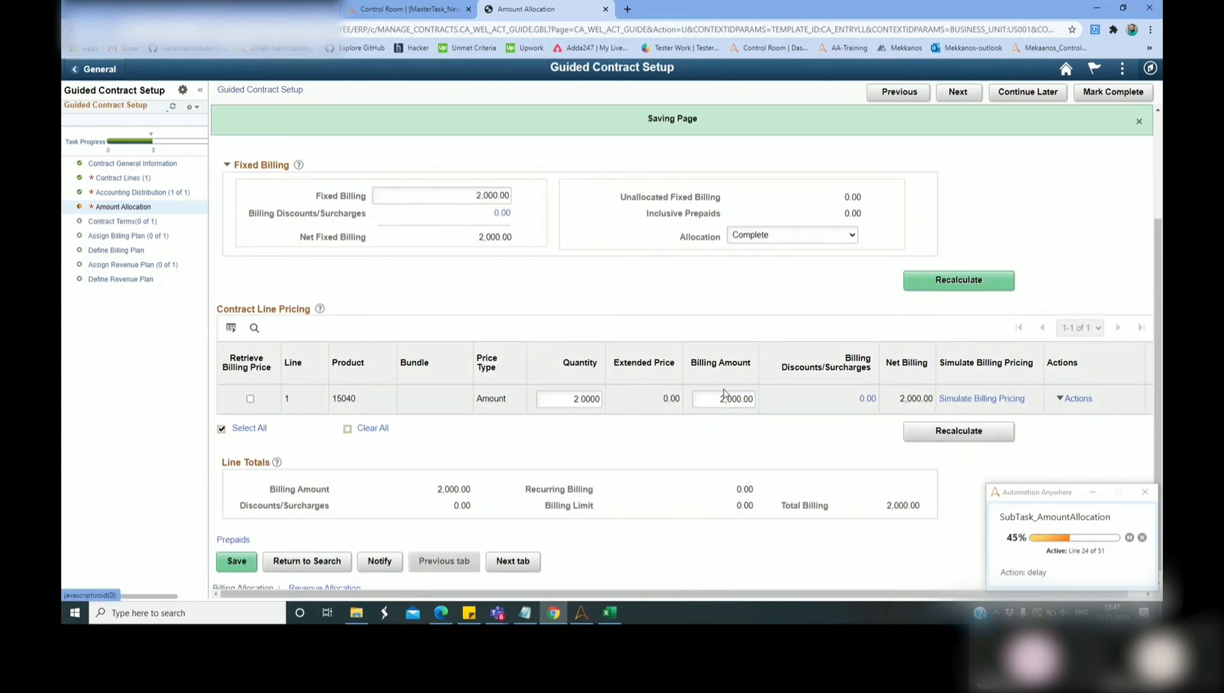
# Step: Set total revenue to 2000 in Revenue Allocation, then save and complete the Amount Allocation task
pyautogui.click(326, 586)
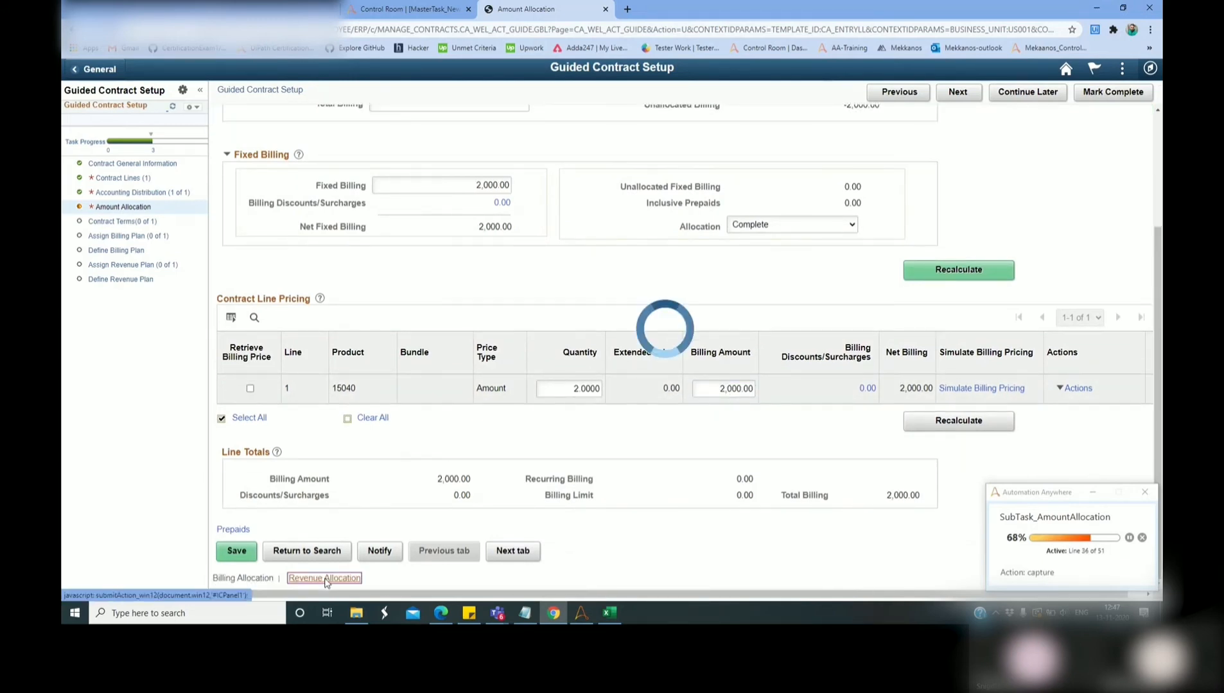
pyautogui.scroll(-2, 324, 583)
pyautogui.write('2000')
pyautogui.click(236, 555)
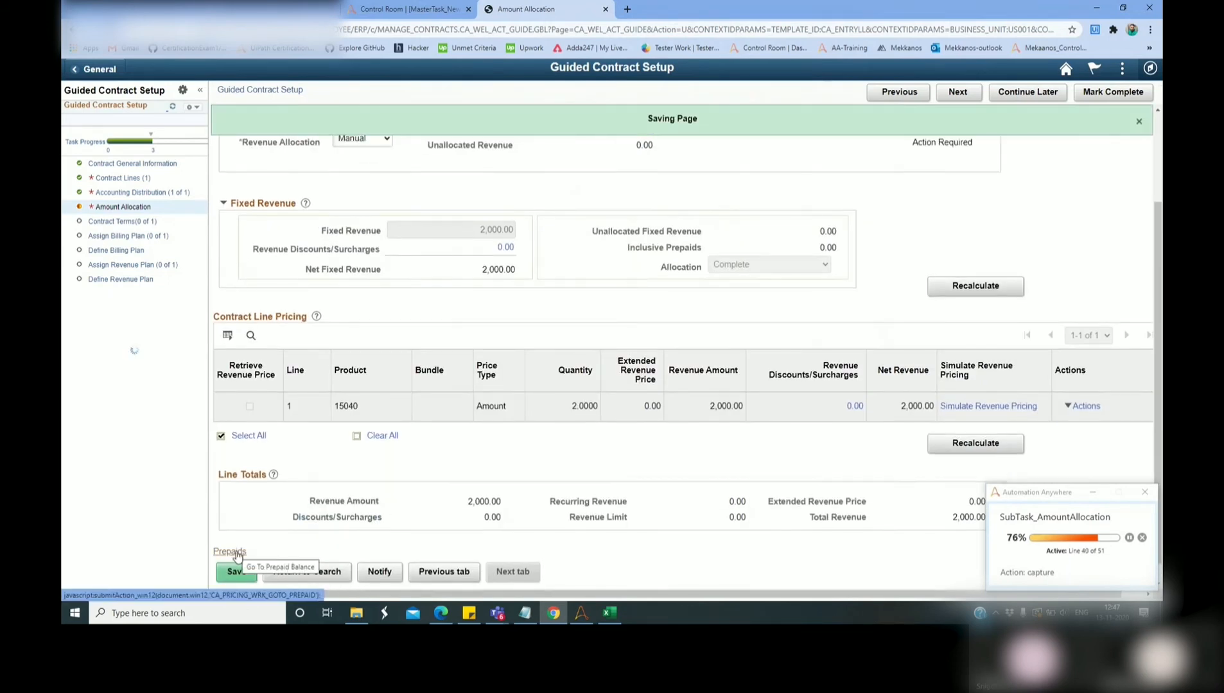
pyautogui.click(1111, 94)
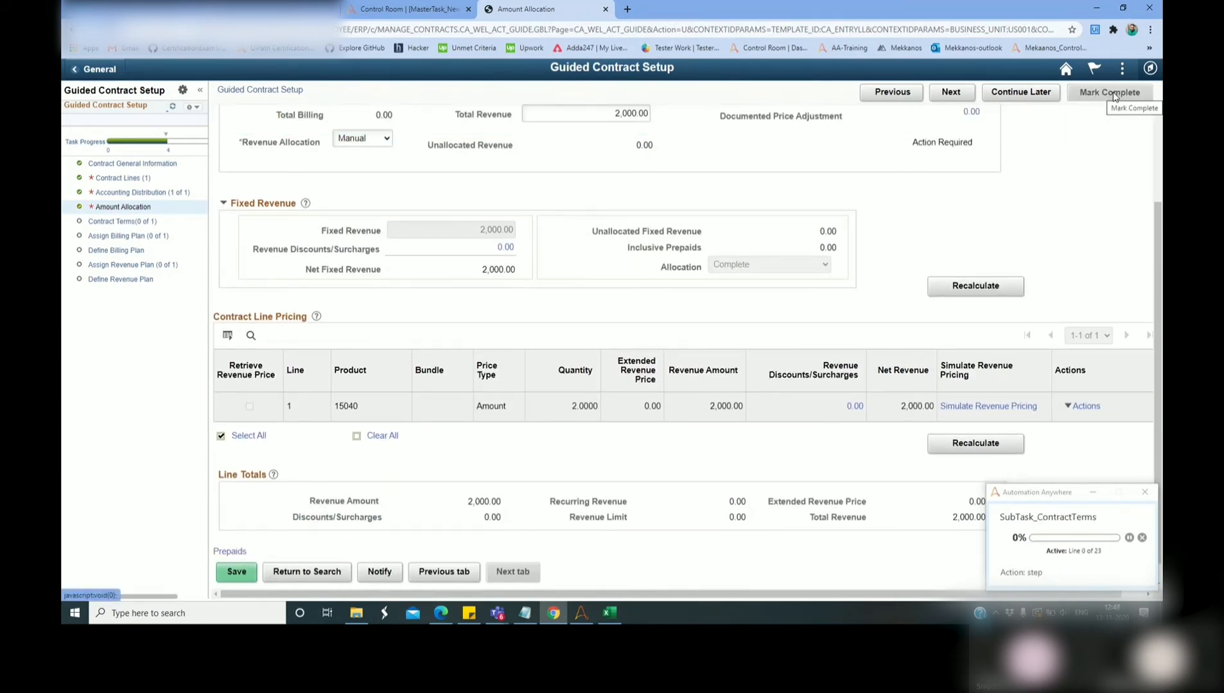
# Step: Set the Contract Terms to PC business unit US001, project ALLPROJECTS and activity G&A, then save and complete the task
pyautogui.click(414, 263)
pyautogui.write('US001')
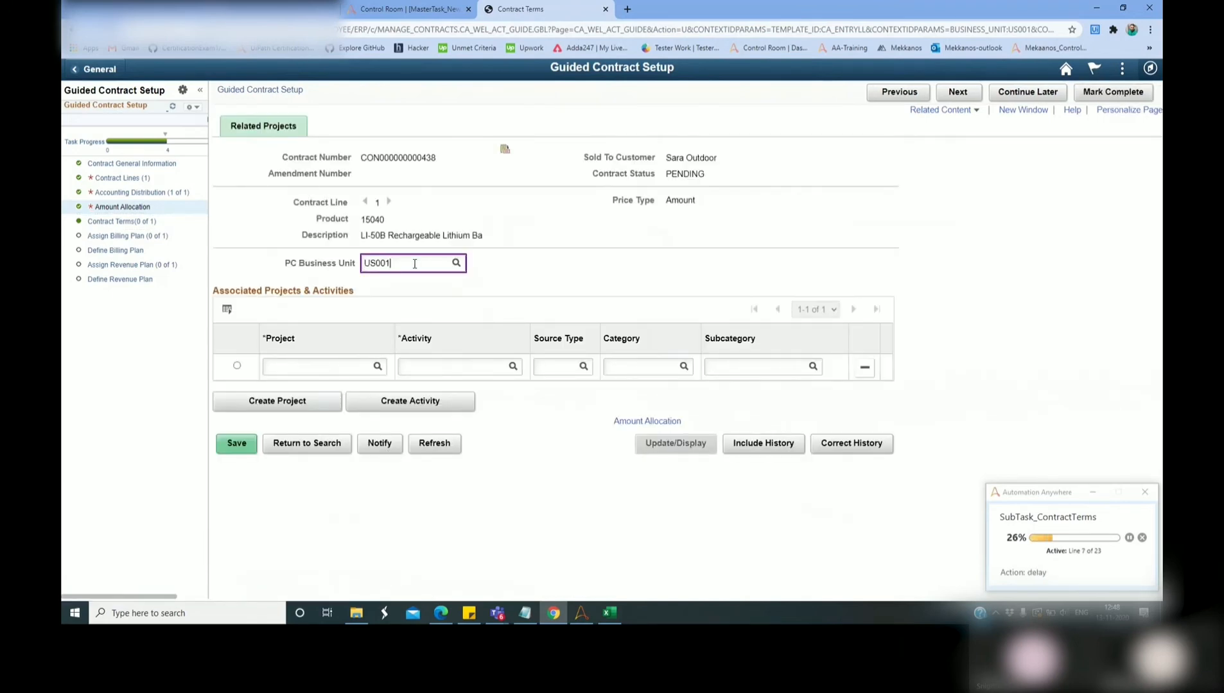
pyautogui.click(326, 368)
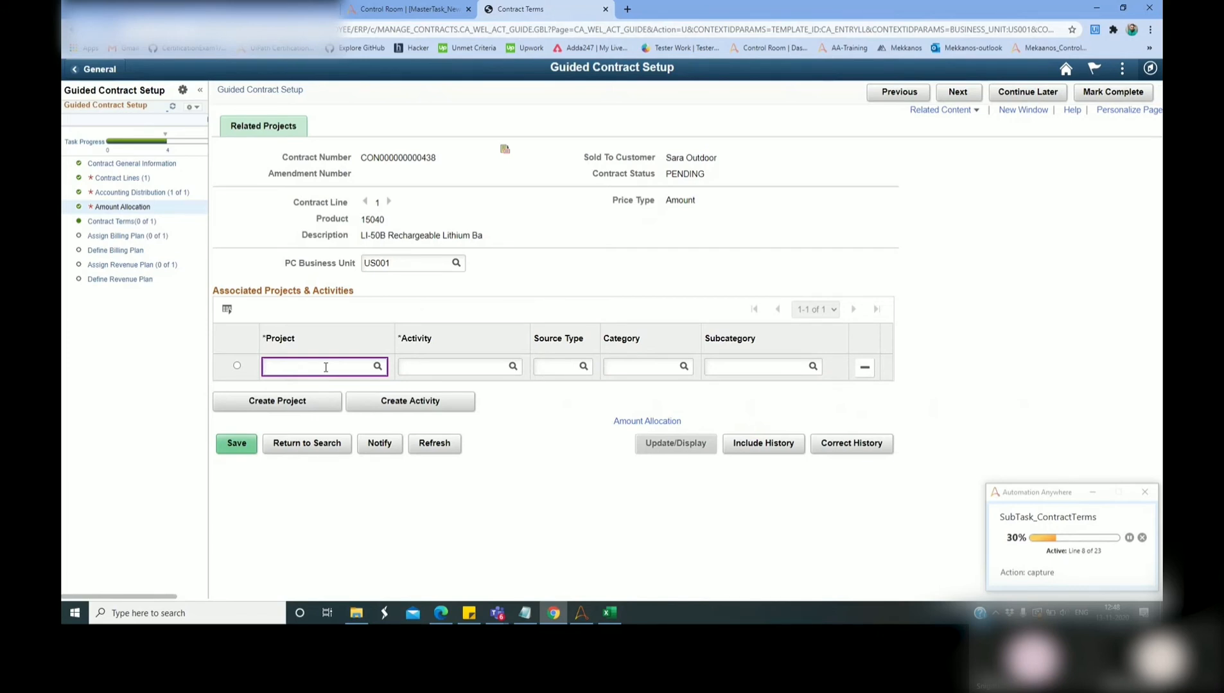
pyautogui.write('ALLPROJECTS')
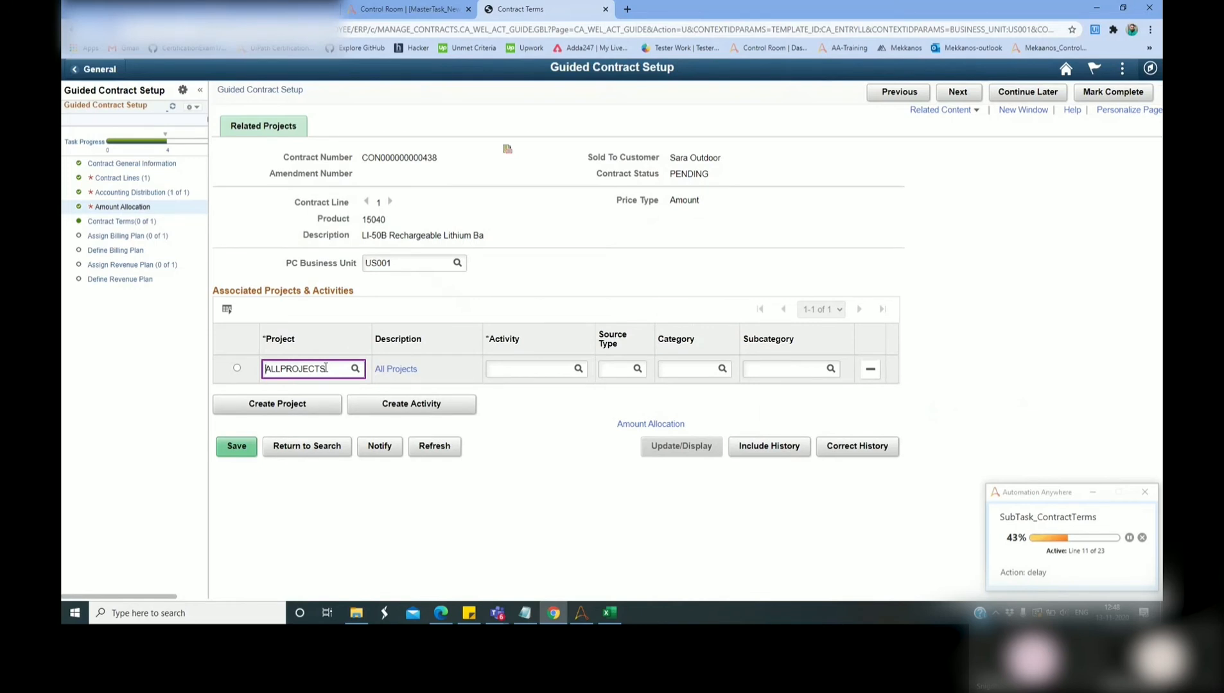
pyautogui.click(538, 369)
pyautogui.write('G&A')
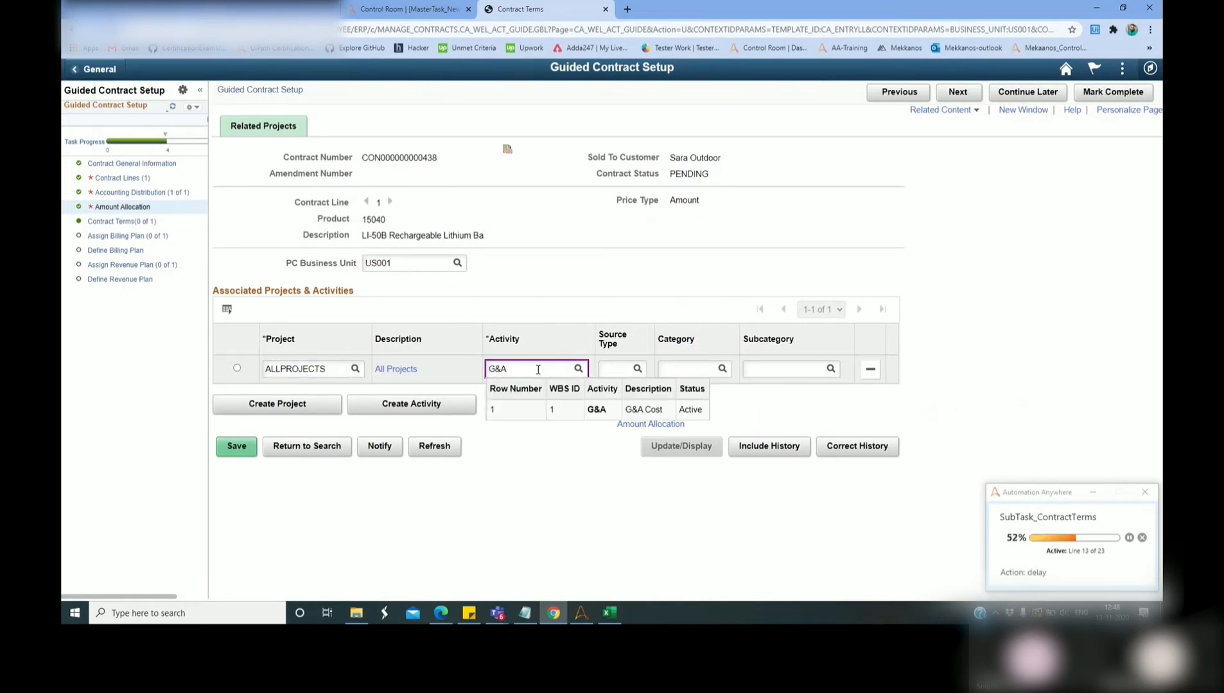
pyautogui.click(236, 447)
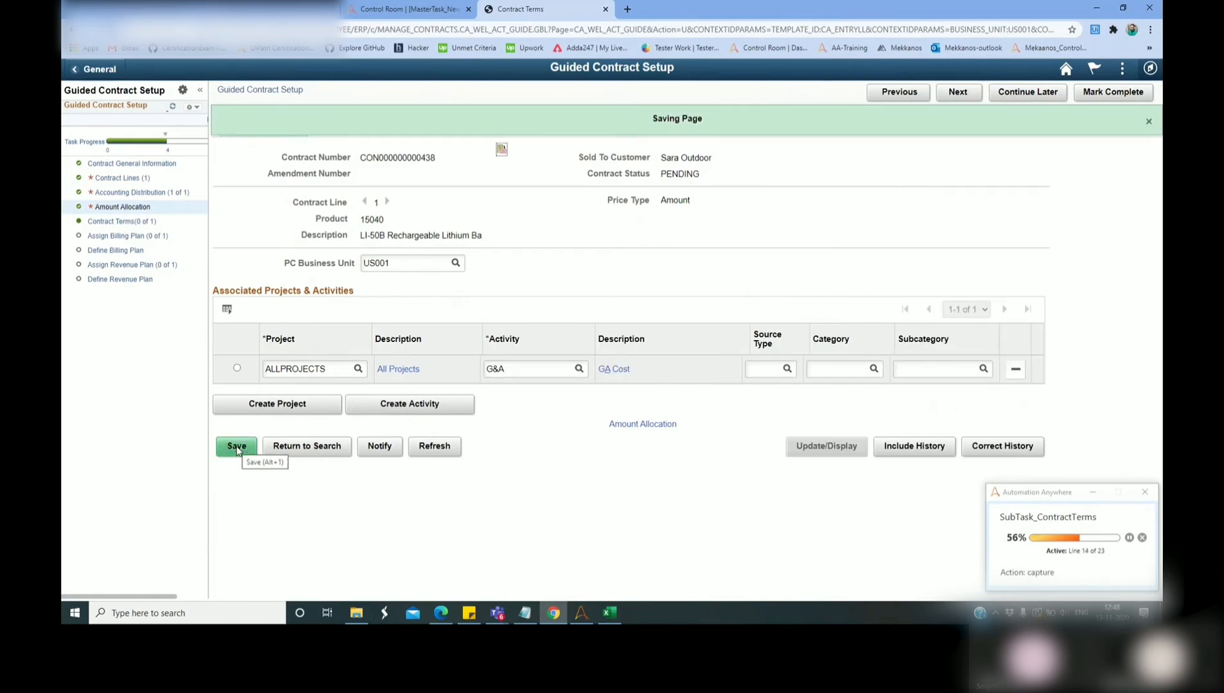
pyautogui.click(1112, 93)
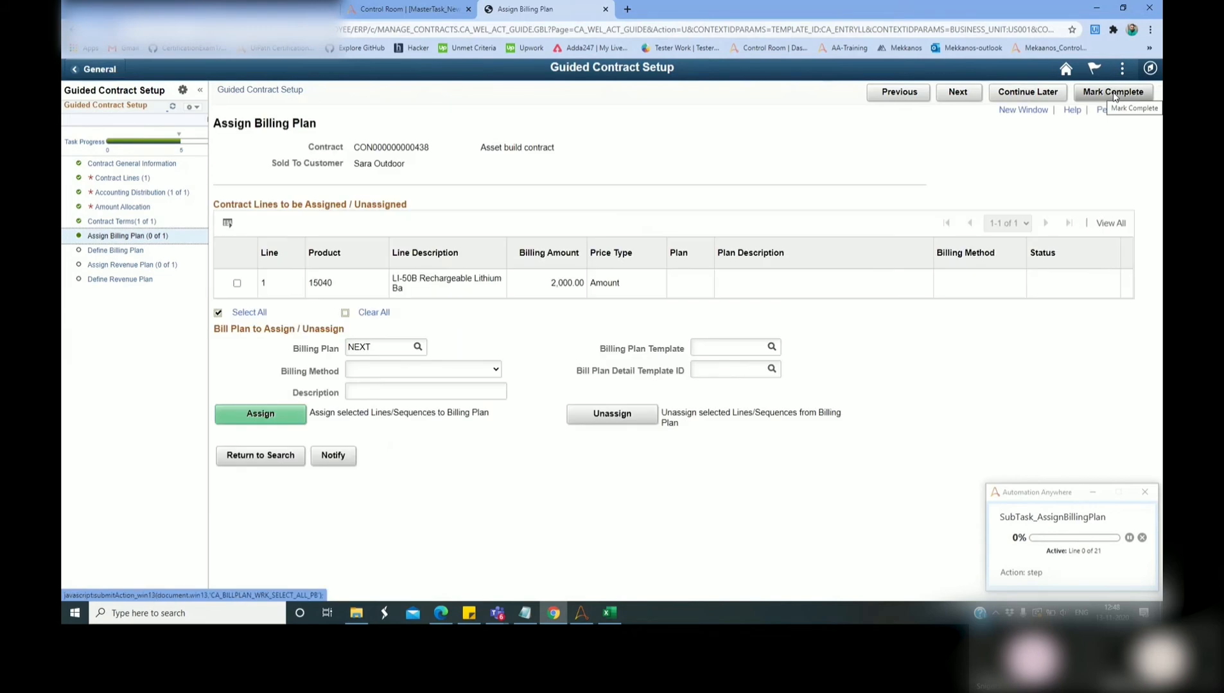
# Step: Select the contract line for billing plan NEXT with billing method Milestone and description "Asset build contract"
pyautogui.click(237, 283)
pyautogui.click(387, 348)
pyautogui.press('BackSpace')
pyautogui.press('BackSpace')
pyautogui.press('BackSpace')
pyautogui.write('EXT')
pyautogui.press('Tab')
pyautogui.click(427, 392)
pyautogui.write('Asset build contract')
# Step: Assign the billing plan with template GRANTSAMT and detail template STANDARD, and enter PRODUCTS in the billing plan definition
pyautogui.click(737, 348)
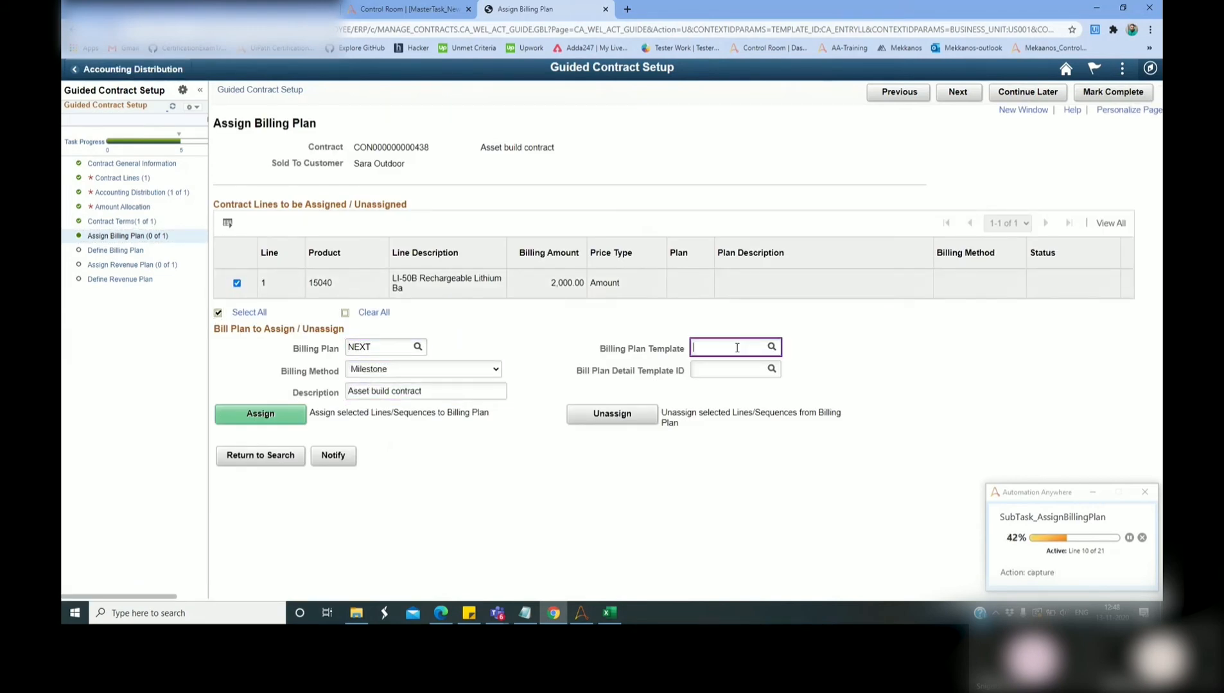
pyautogui.write('GRANTSAMT')
pyautogui.click(737, 369)
pyautogui.write('STANDARD')
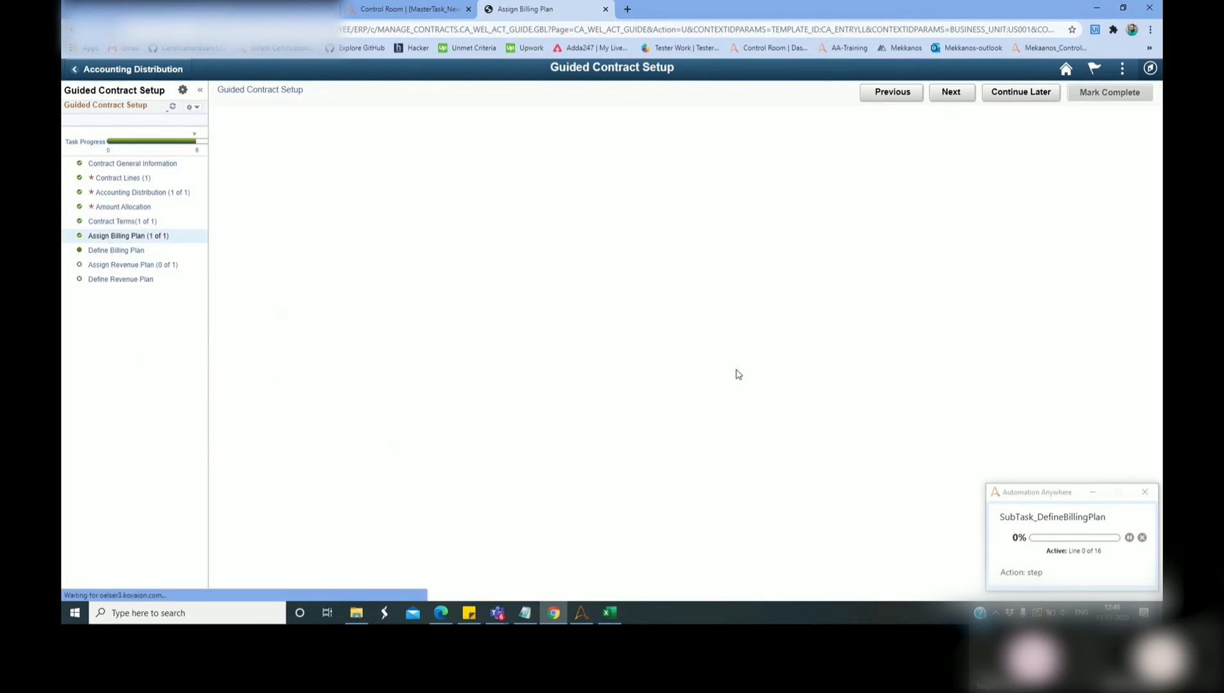
pyautogui.click(366, 339)
pyautogui.write('PRODUCTS')
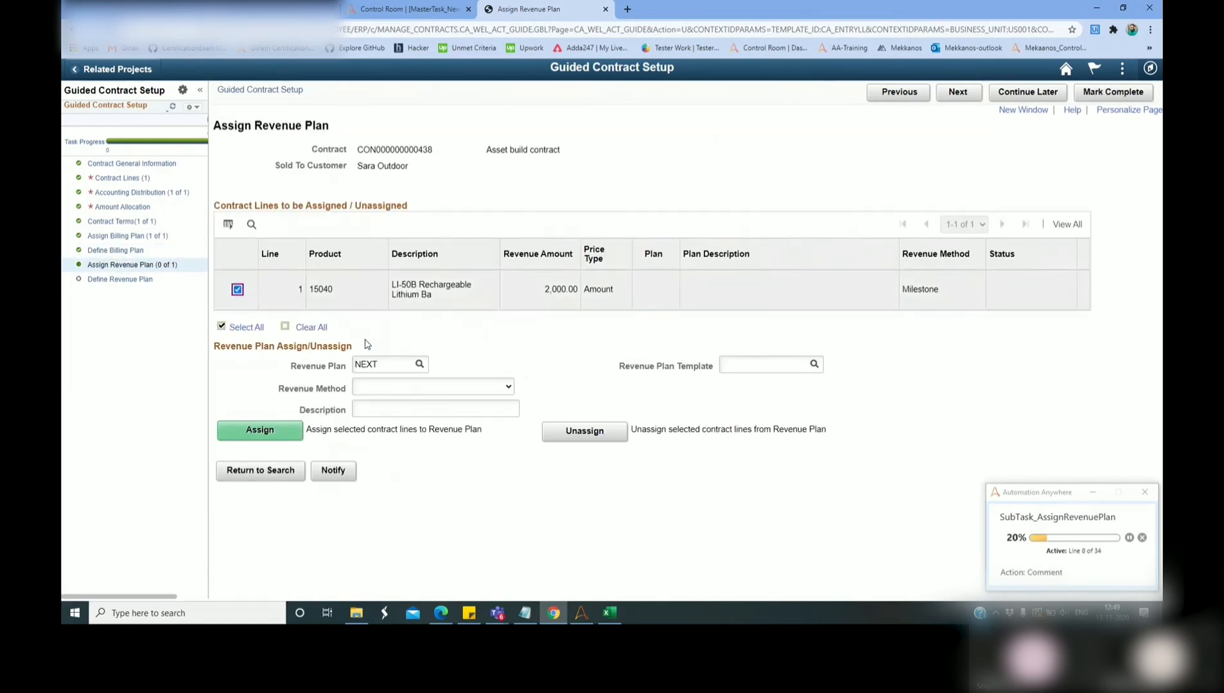
# Step: Assign revenue plan NEXT using the Milestone method, description "Asset build contract" and revenue plan template GRANTSAMT
pyautogui.click(437, 409)
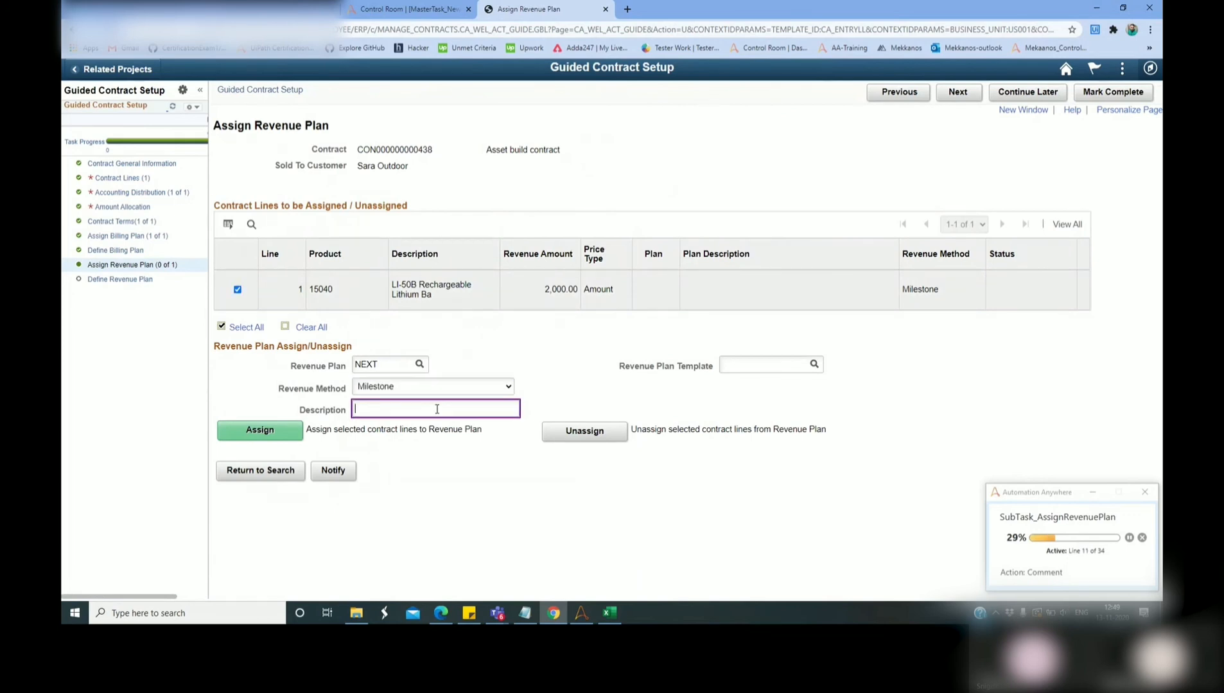
pyautogui.write('Asset build contract')
pyautogui.click(772, 365)
pyautogui.write('GRANTSAM')
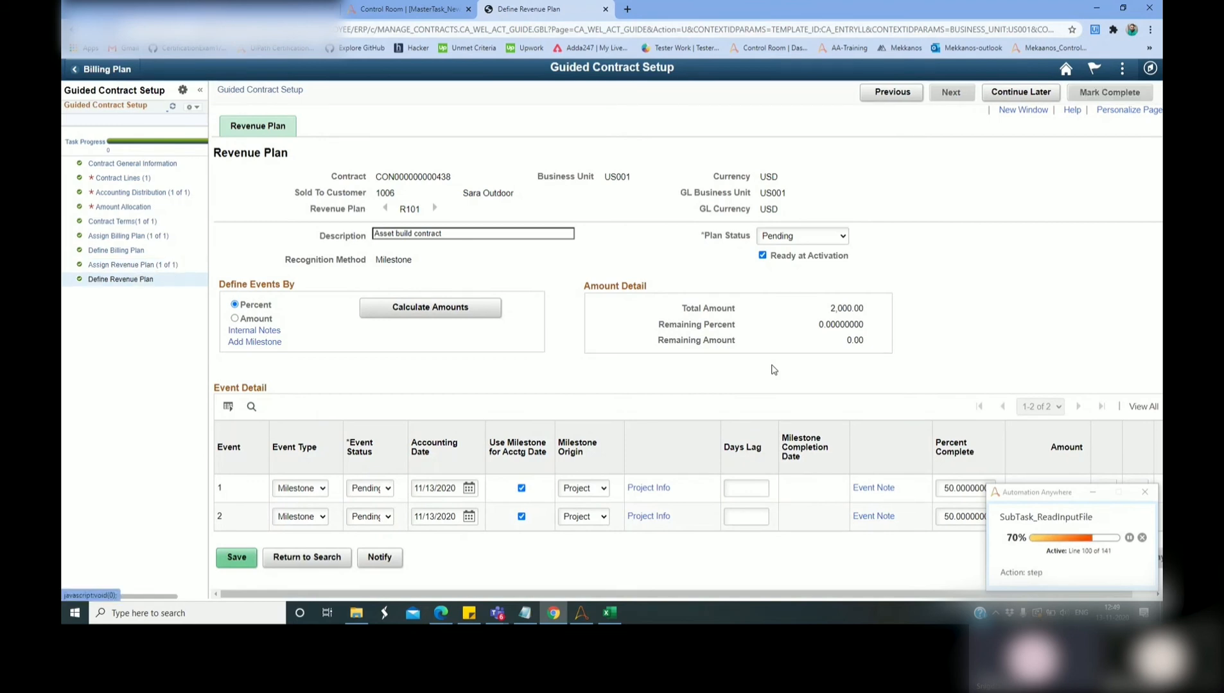
# Step: Set the contract status to Active in Contract General Information and return to the Manage Contract Entry page
pyautogui.click(165, 164)
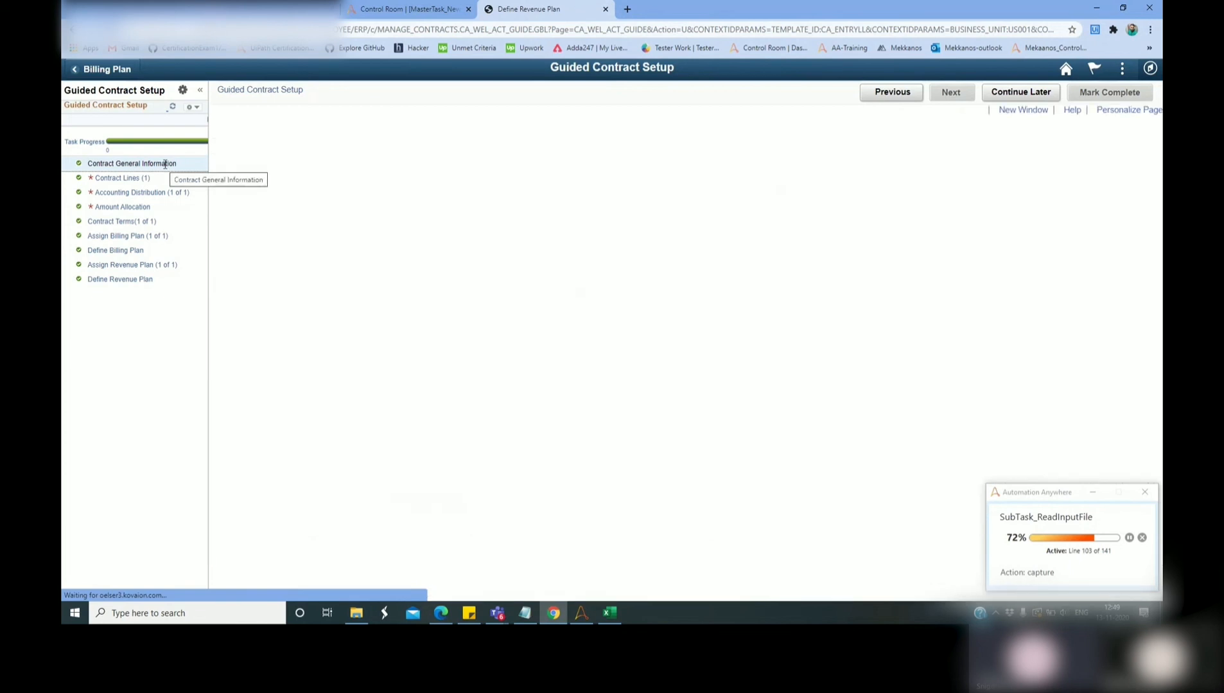
pyautogui.click(812, 173)
pyautogui.hotkey('ctrl', 'a')
pyautogui.write('Active')
pyautogui.press('Return')
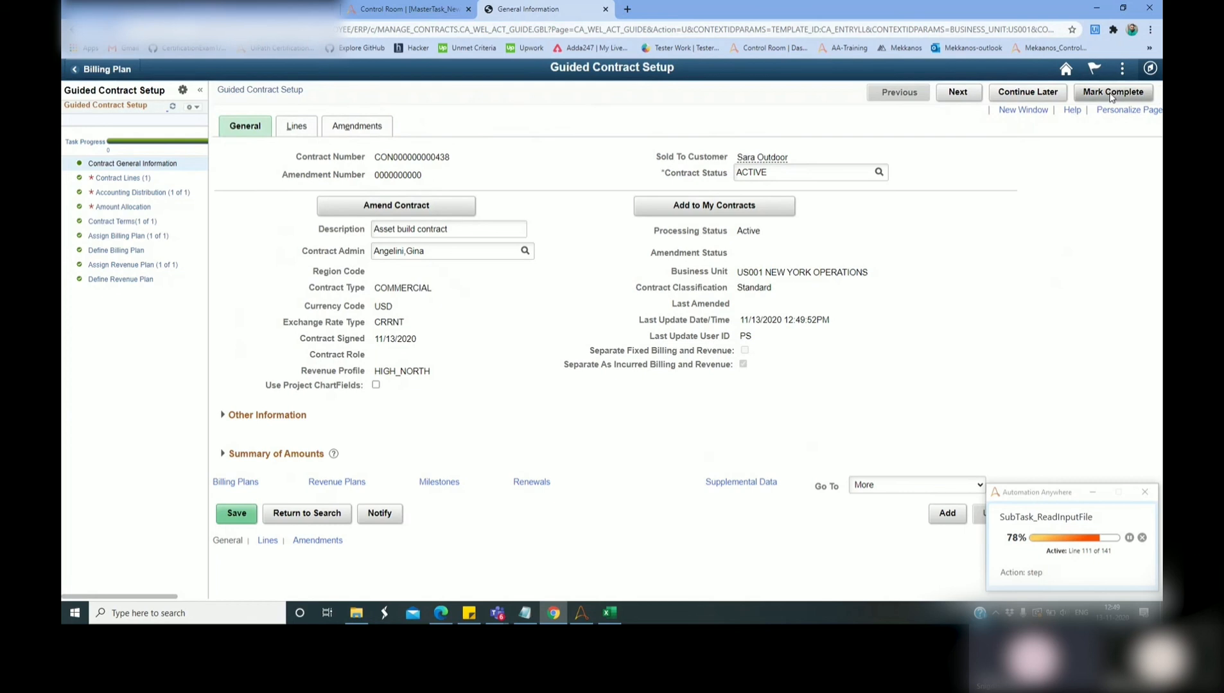
pyautogui.click(1149, 72)
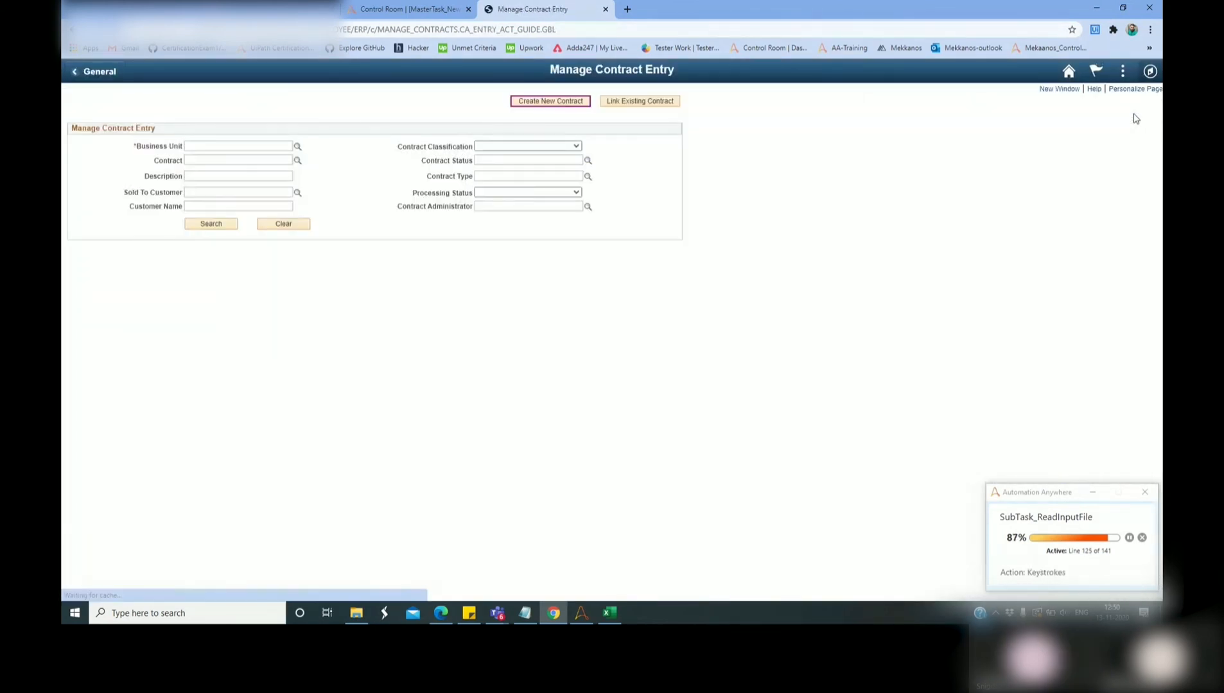
pyautogui.click(550, 101)
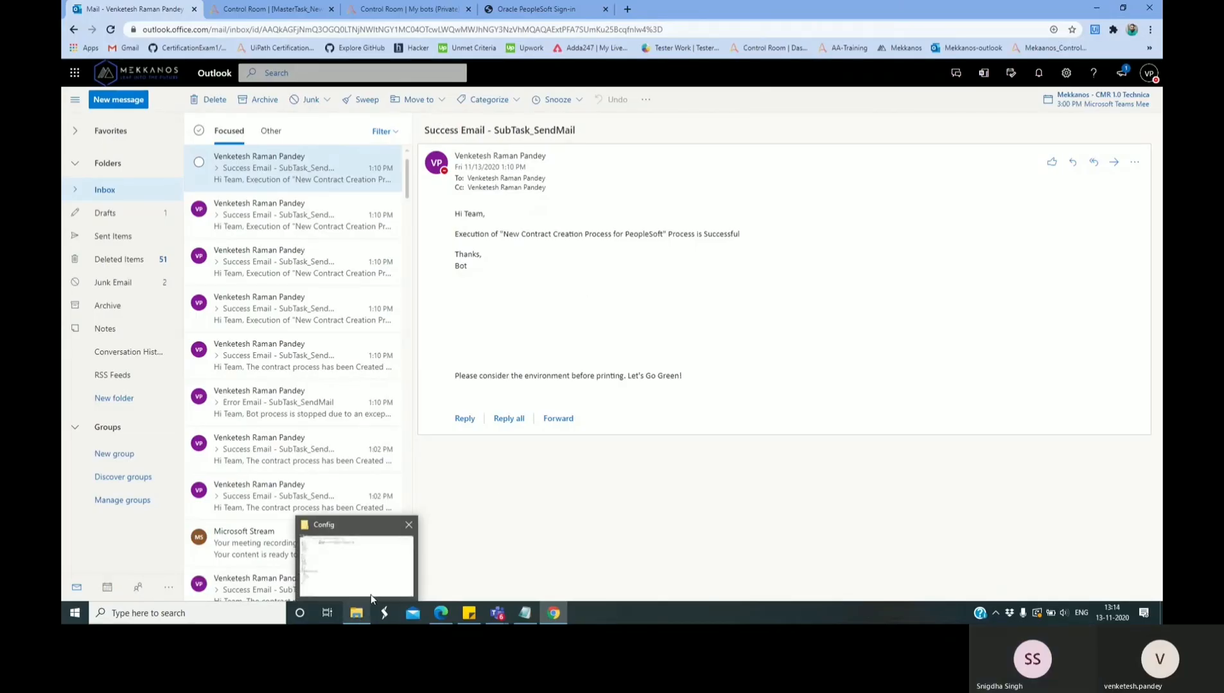
# Step: Open the ContractInput workbook from the Config folder and check the Status column for the contract row
pyautogui.click(370, 594)
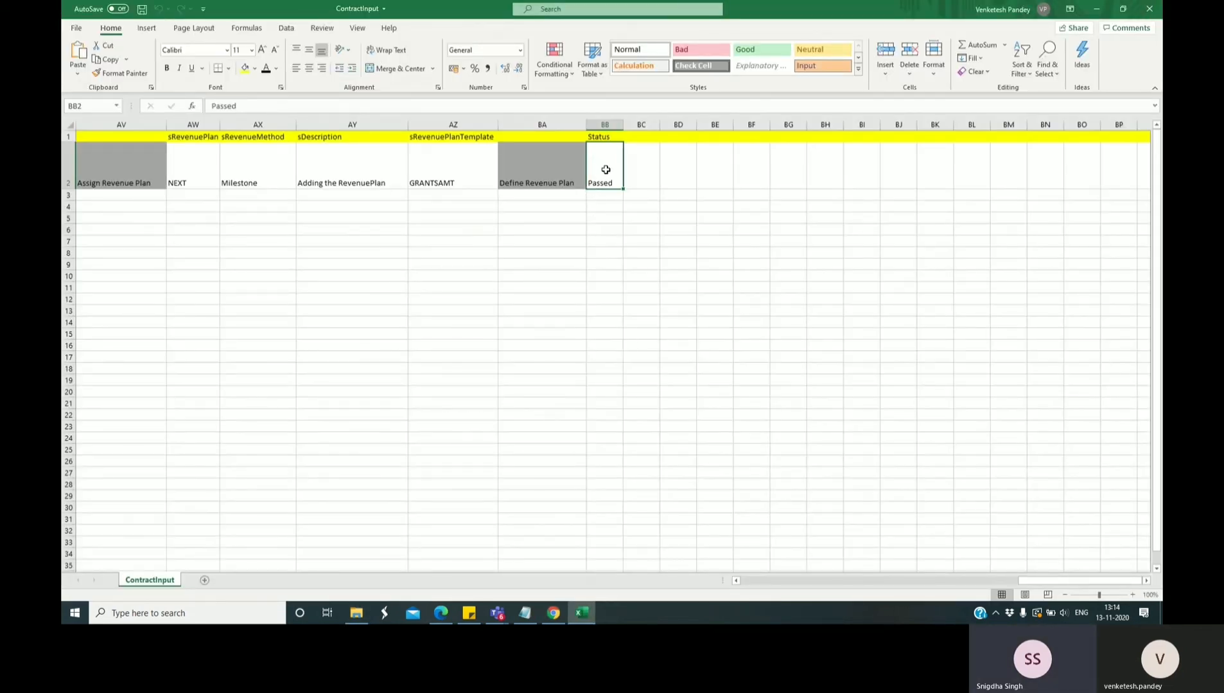
pyautogui.click(605, 123)
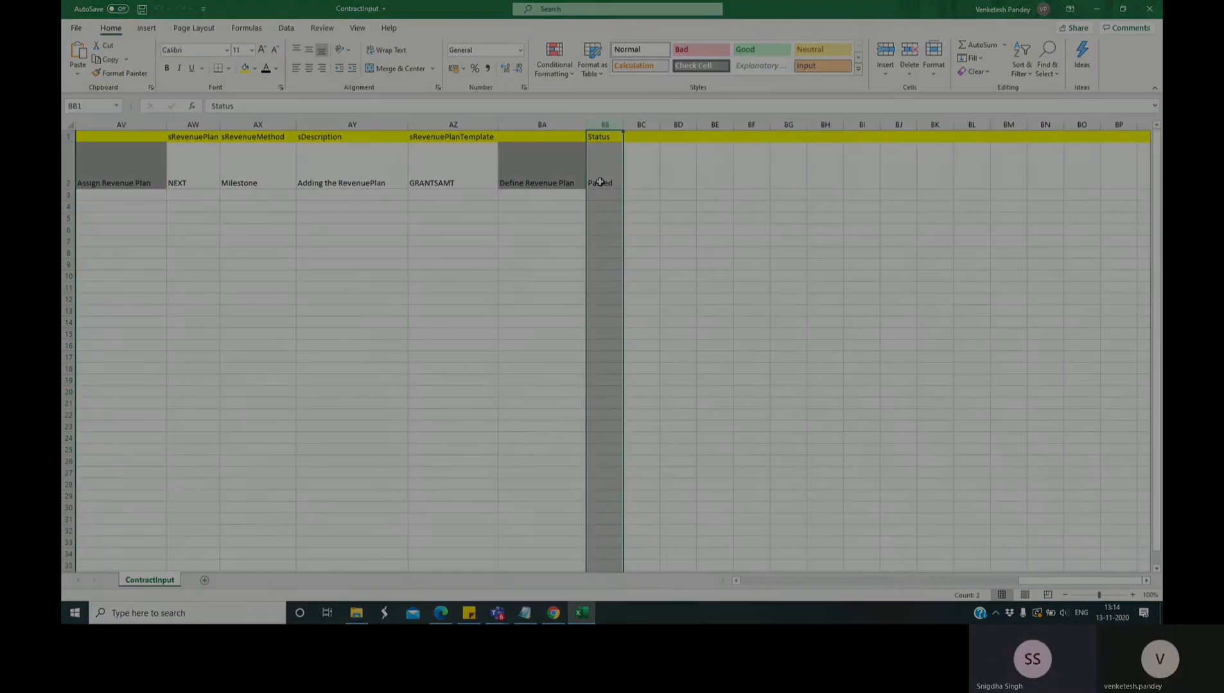